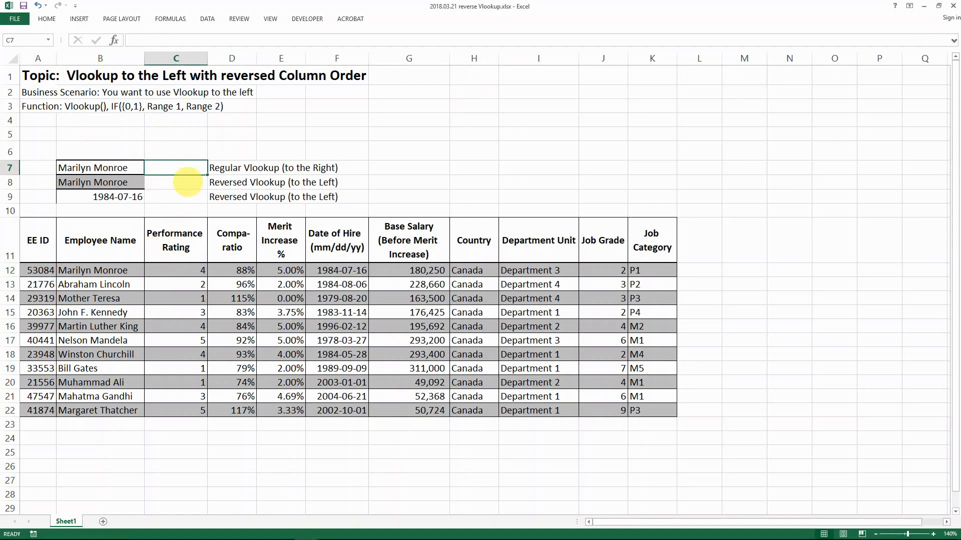
Enter =VLOOKUP(B7,B12:C22,2,0) in C7 so it returns Marilyn Monroe's rating of 4
type("=vlook")
key("Tab")
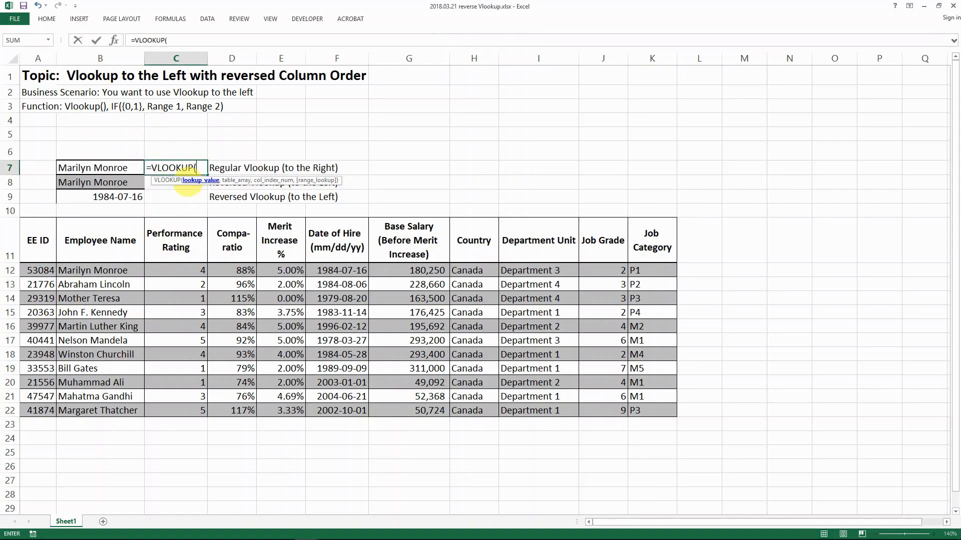
key("Left")
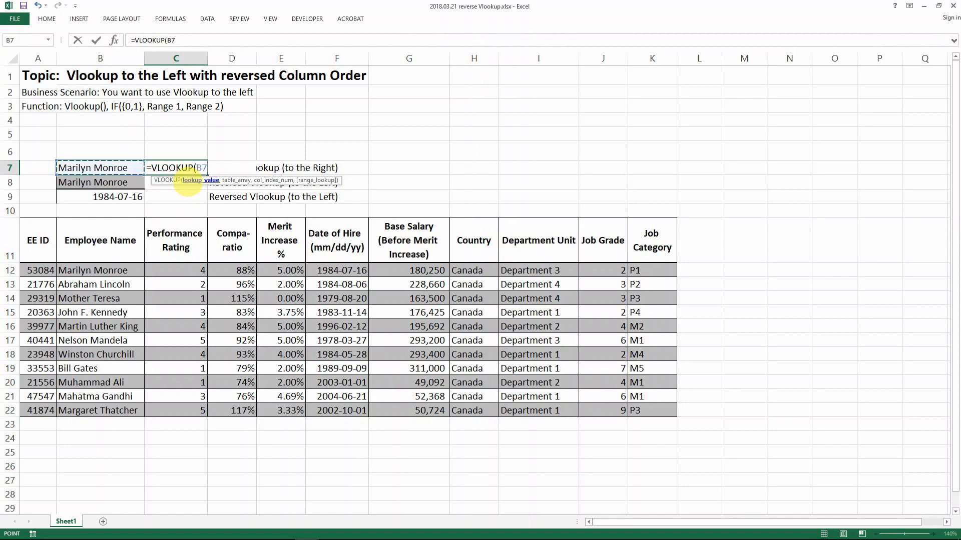
type(",")
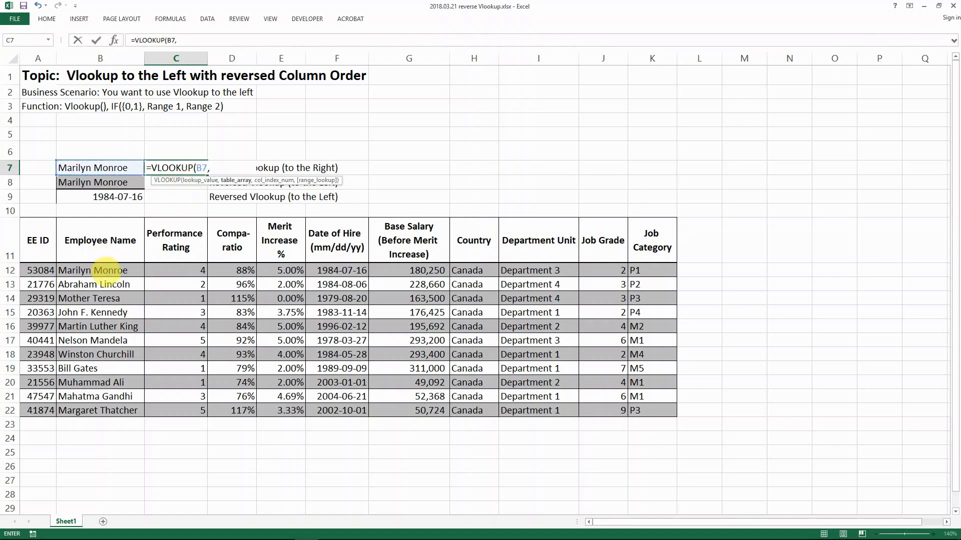
left_click_drag(107, 270, 170, 411)
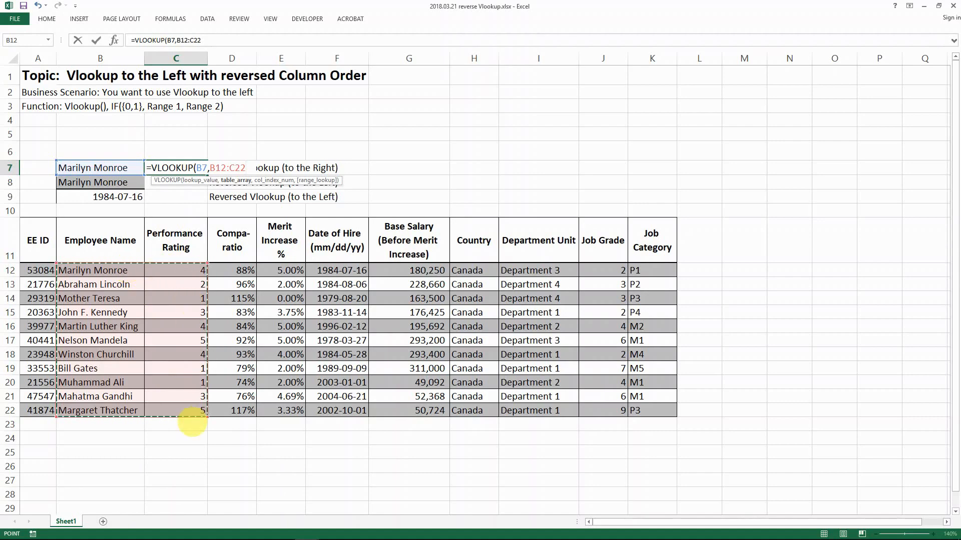
type(",23,")
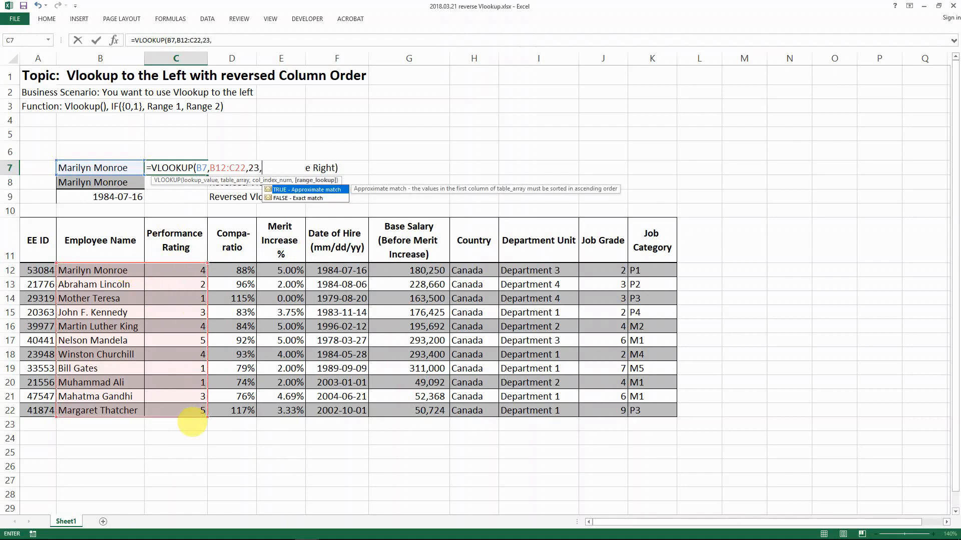
key("BackSpace")
key("BackSpace")
type(",-0)")
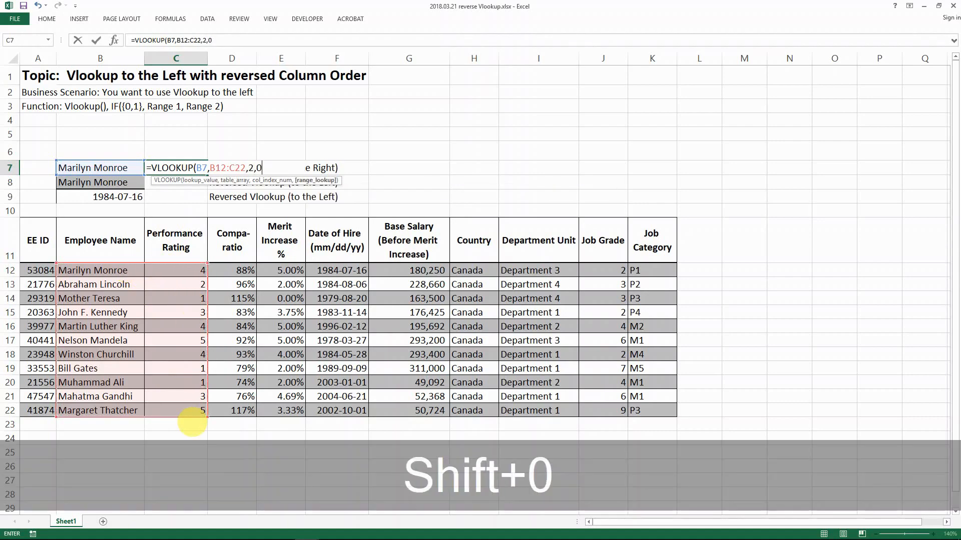
key("Return")
key("Up")
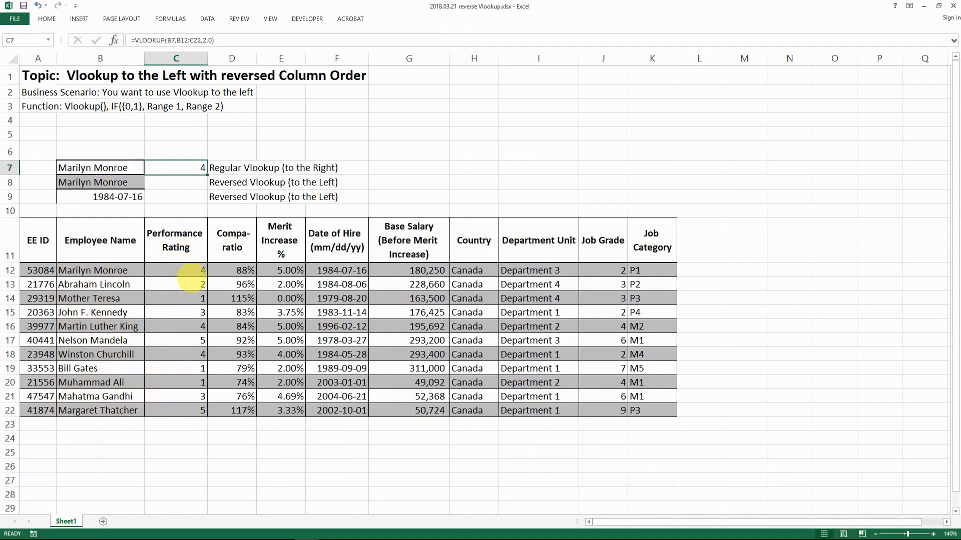
key("Down")
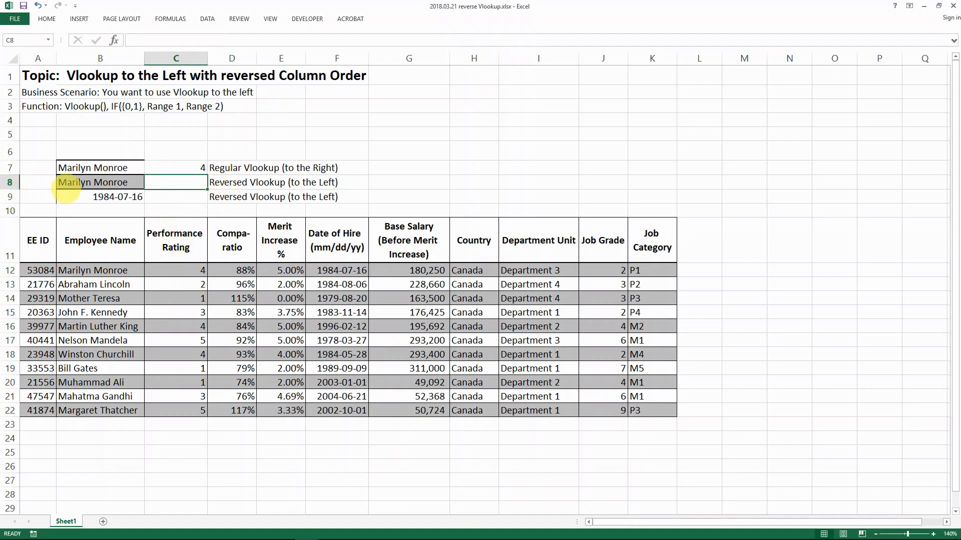
left_click(80, 270)
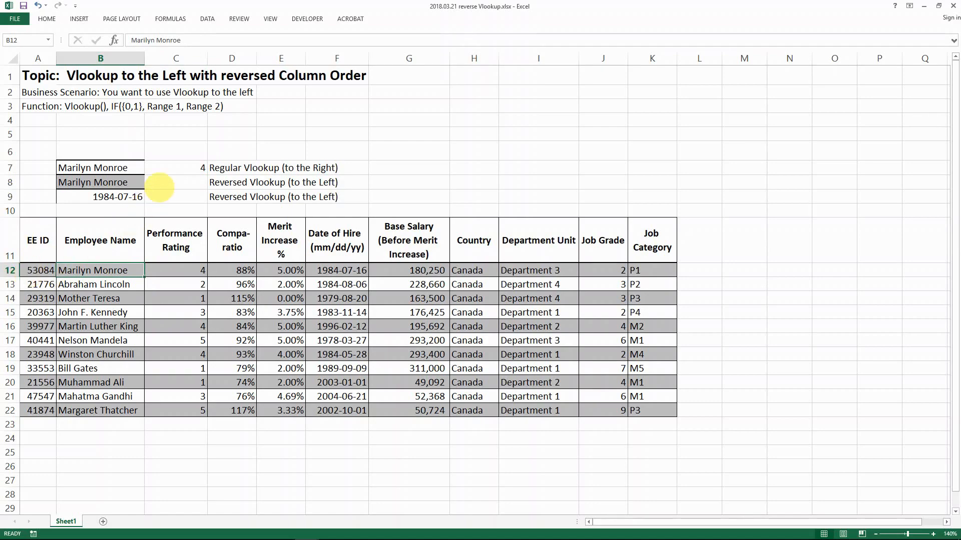
left_click(159, 187)
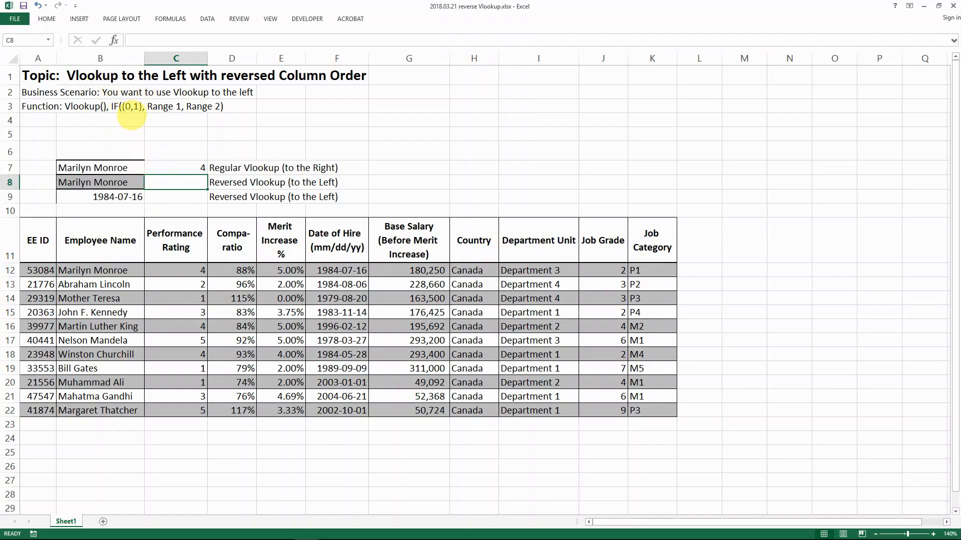
Start C8's formula as =VLOOKUP(B8,IF({0,1}, to look up by the name in B8
type("=vl")
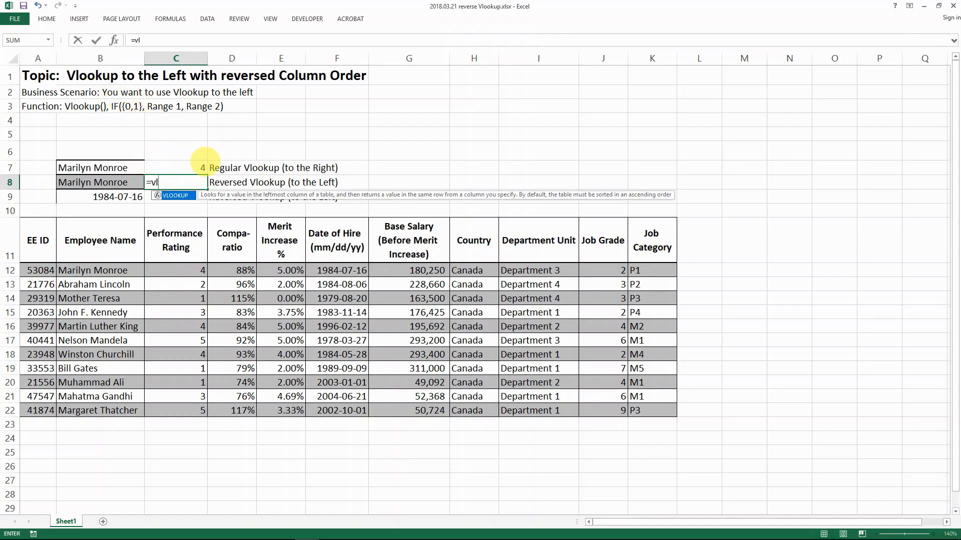
key("Tab")
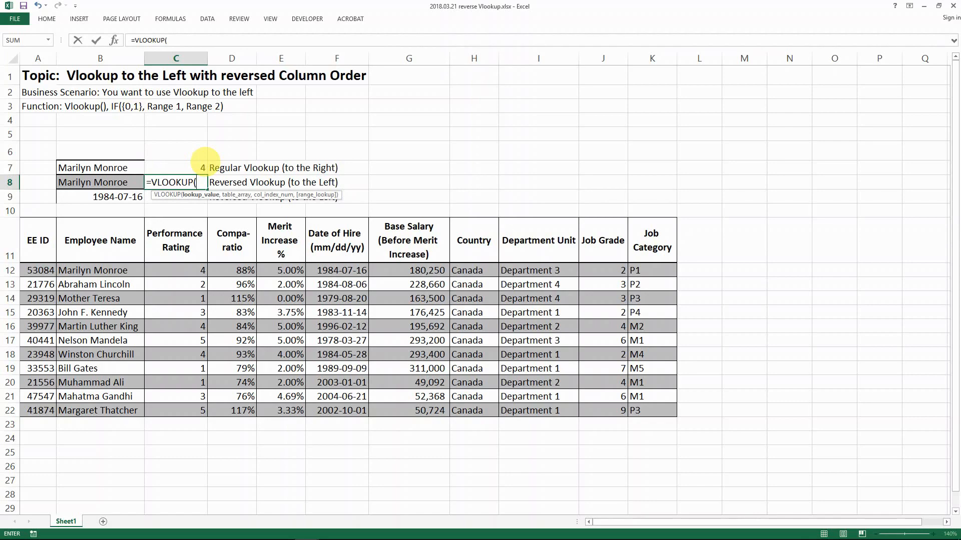
left_click(96, 183)
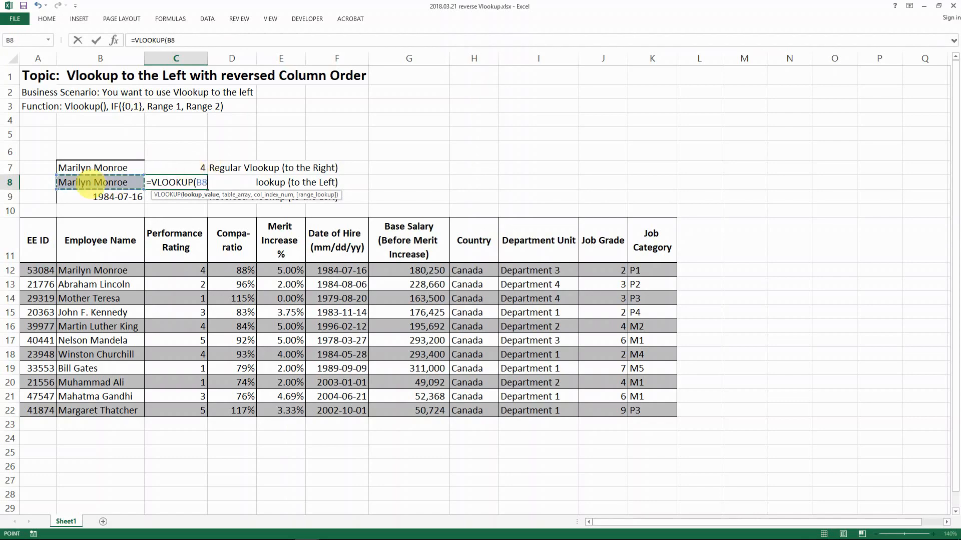
type(",")
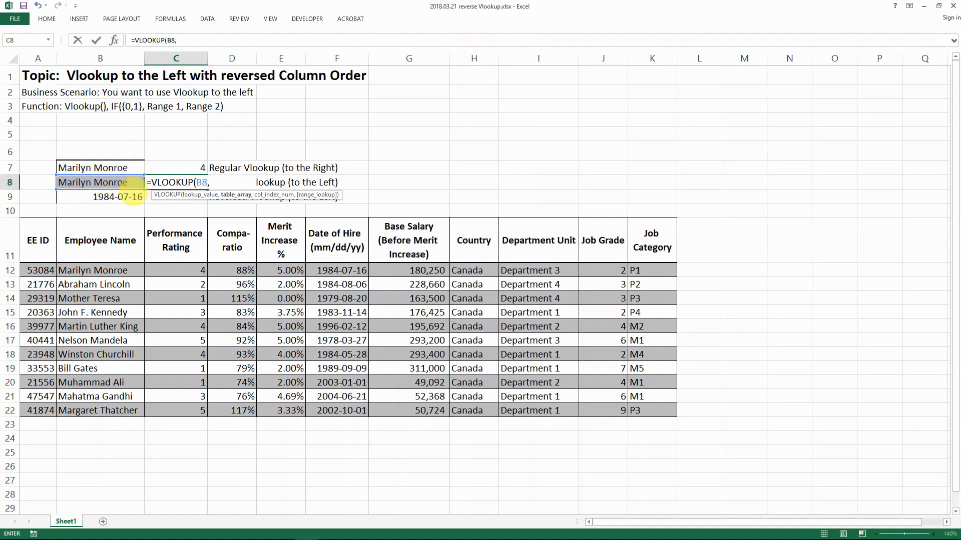
type("if(")
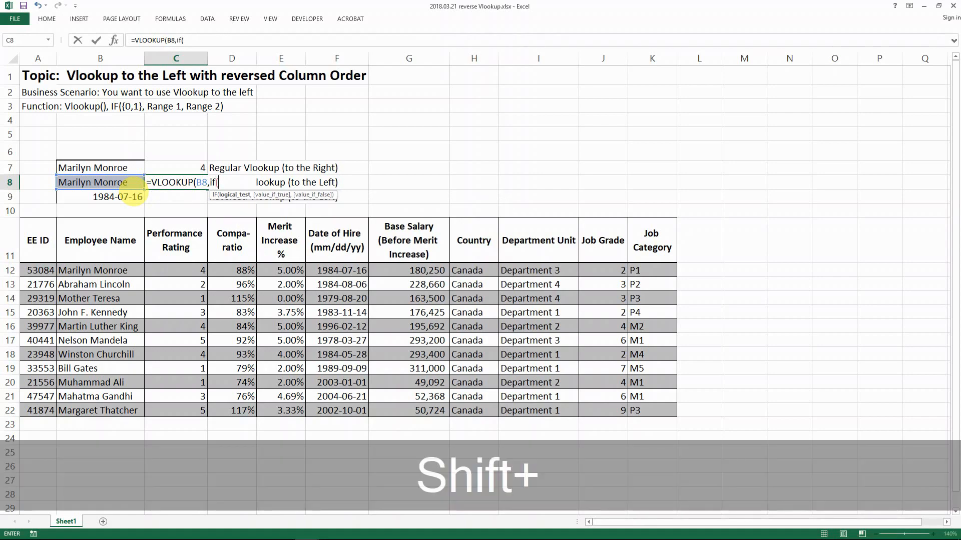
type("{0,1")
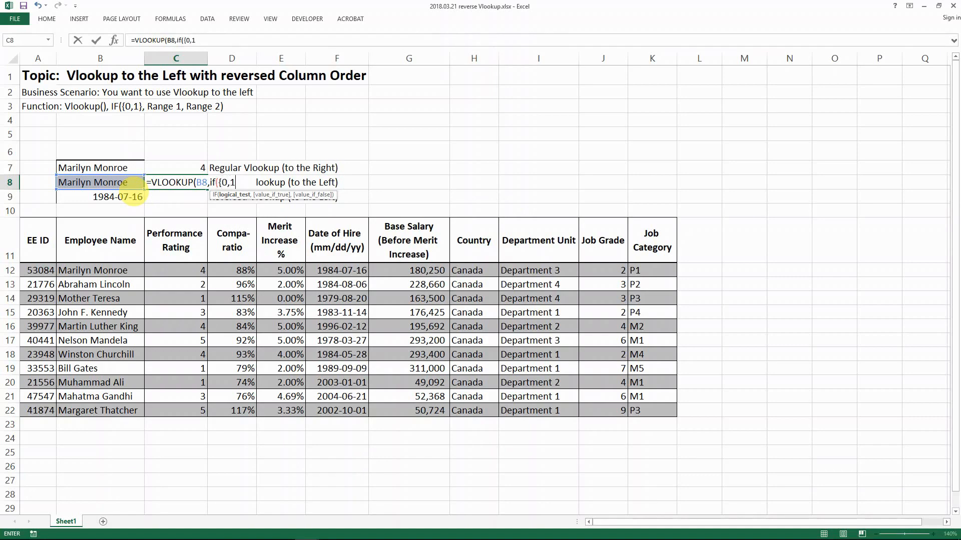
type("},")
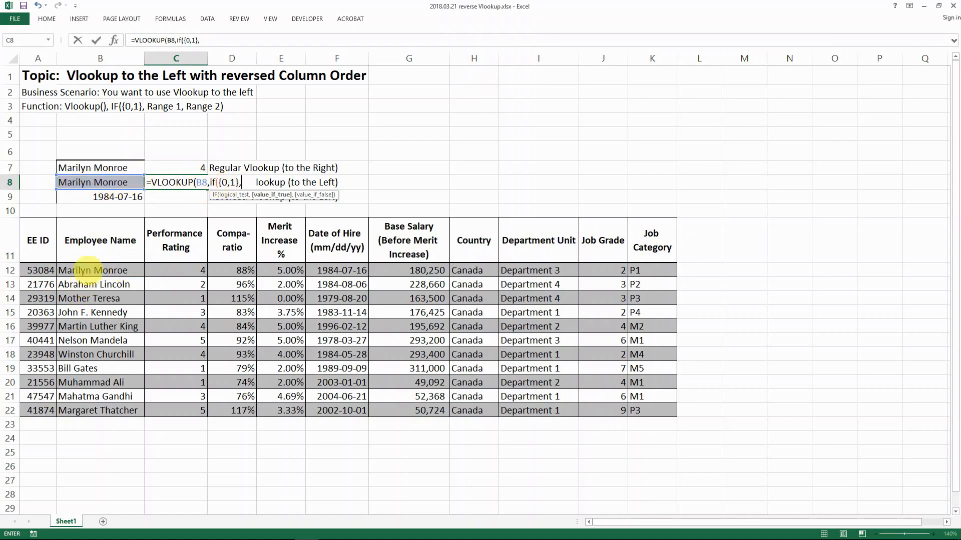
Finish C8 as =VLOOKUP(B8,IF({0,1},B12:B22,A12:A22),2,0), which returns #N/A
left_click_drag(93, 273, 123, 411)
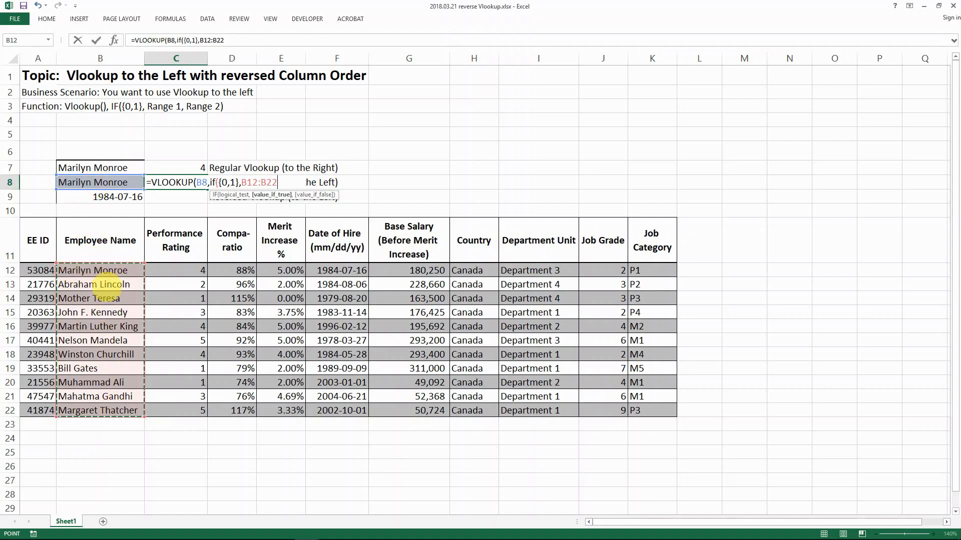
type(",")
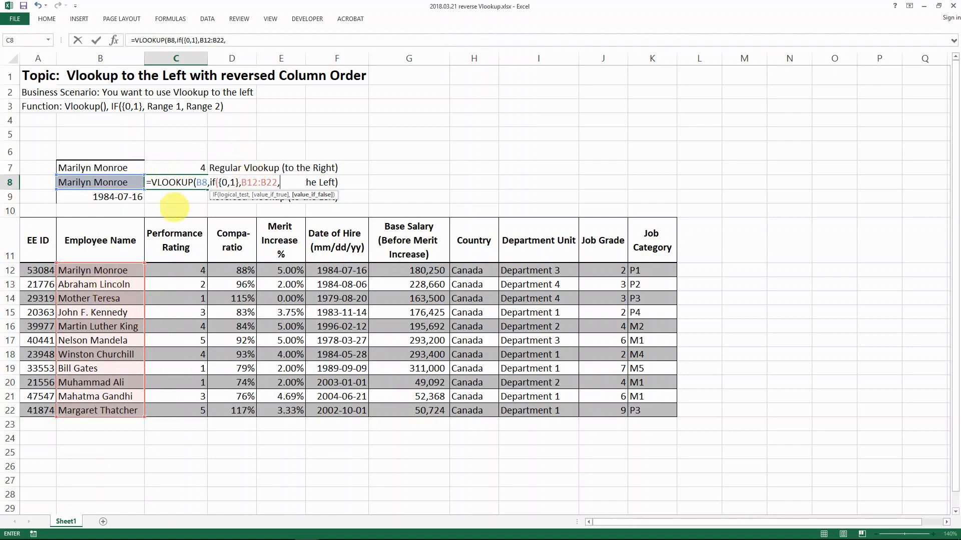
left_click_drag(39, 270, 41, 411)
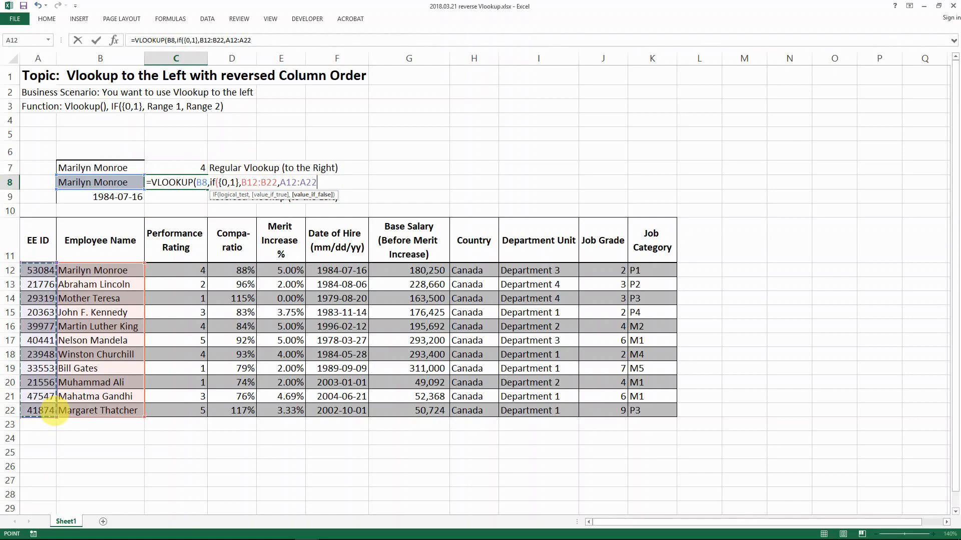
type(",A12:A22),")
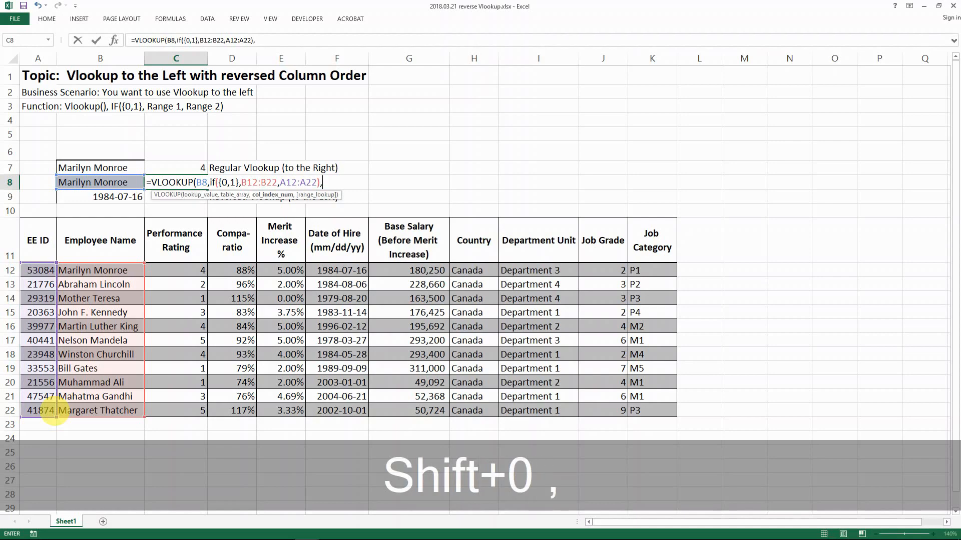
type("2")
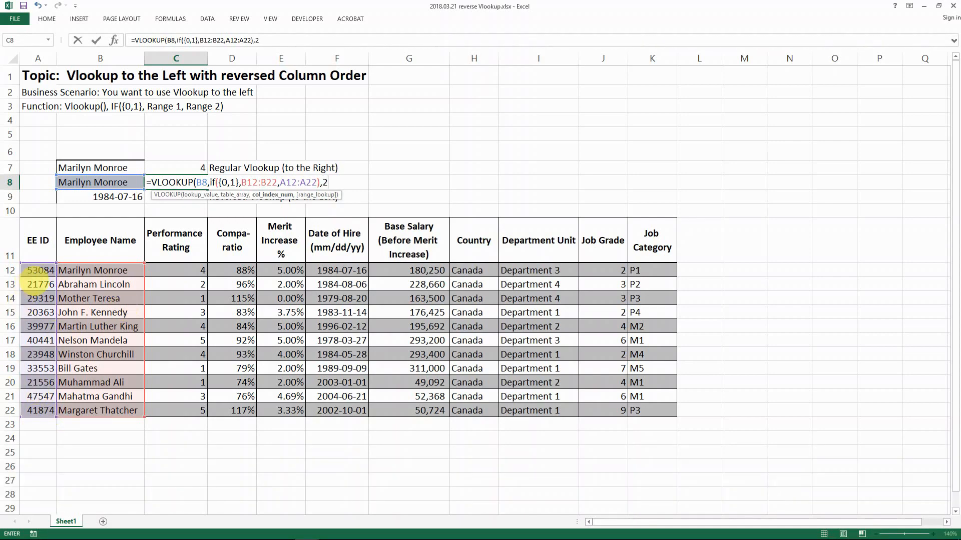
type(",0)")
key("Return")
key("Up")
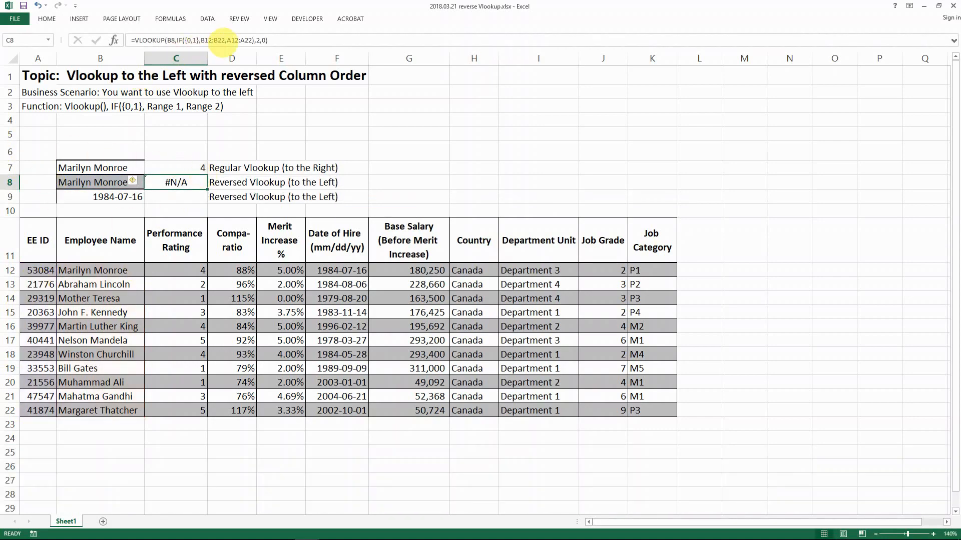
Swap C8's array ranges to IF({0,1},A12:A22,B12:B22) so it returns EE ID 53084
left_click_drag(225, 40, 209, 40)
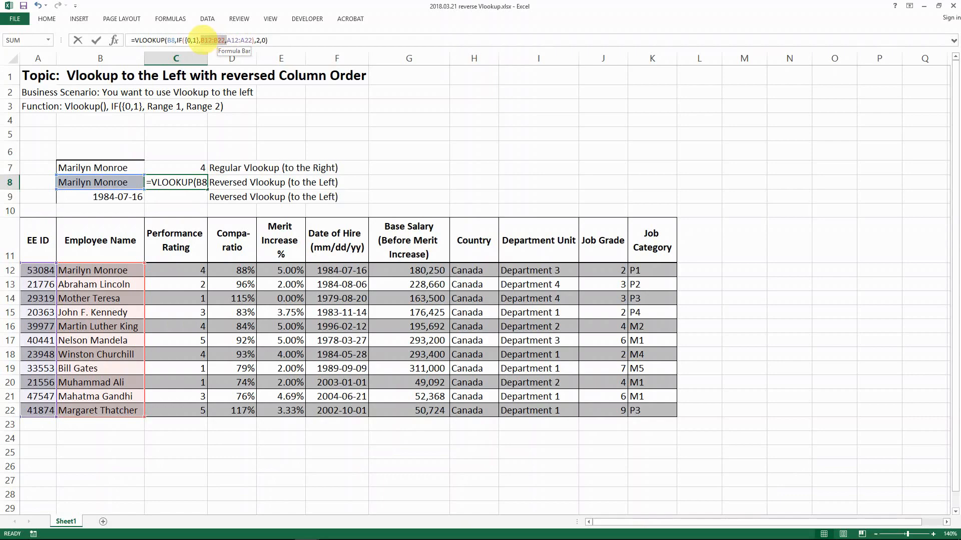
key("ctrl+x")
left_click(227, 40)
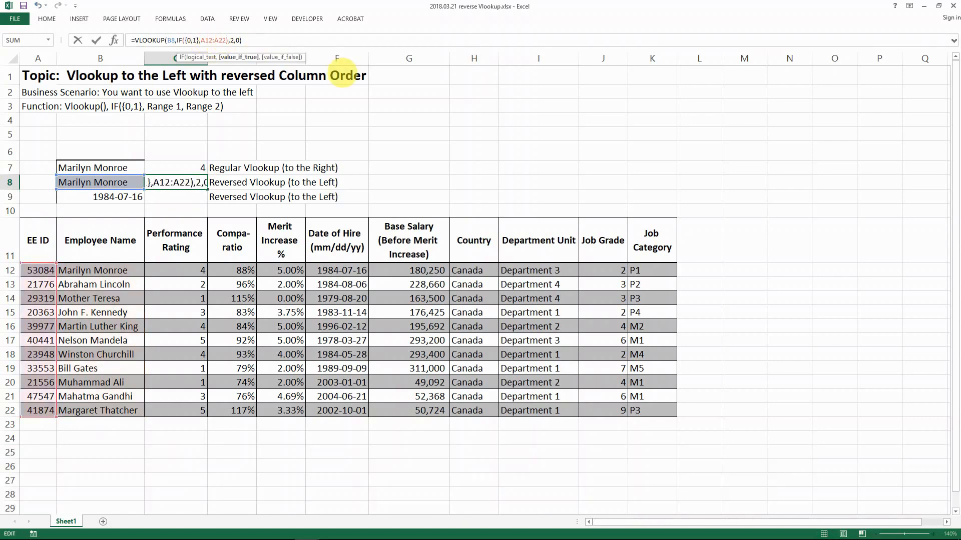
key("ctrl+v")
key("BackSpace")
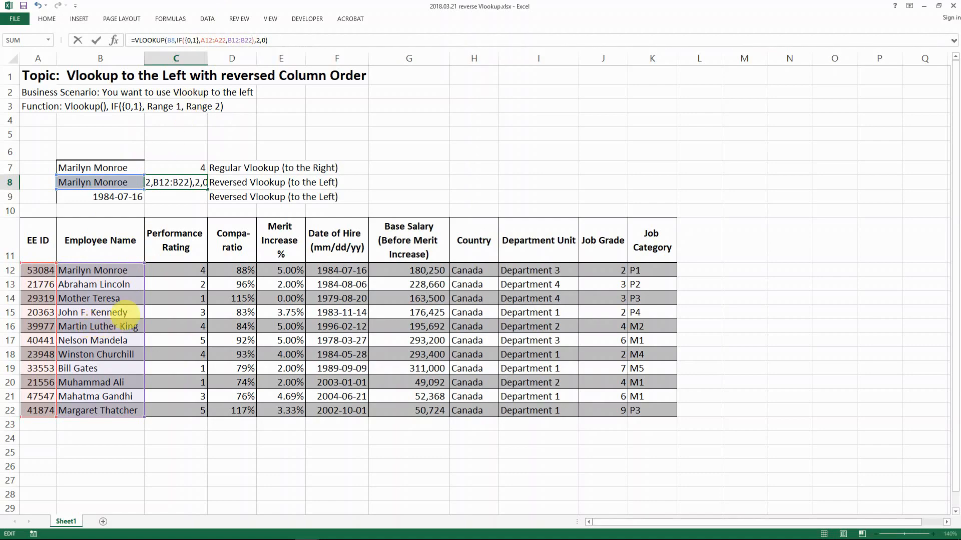
key("ctrl+Return")
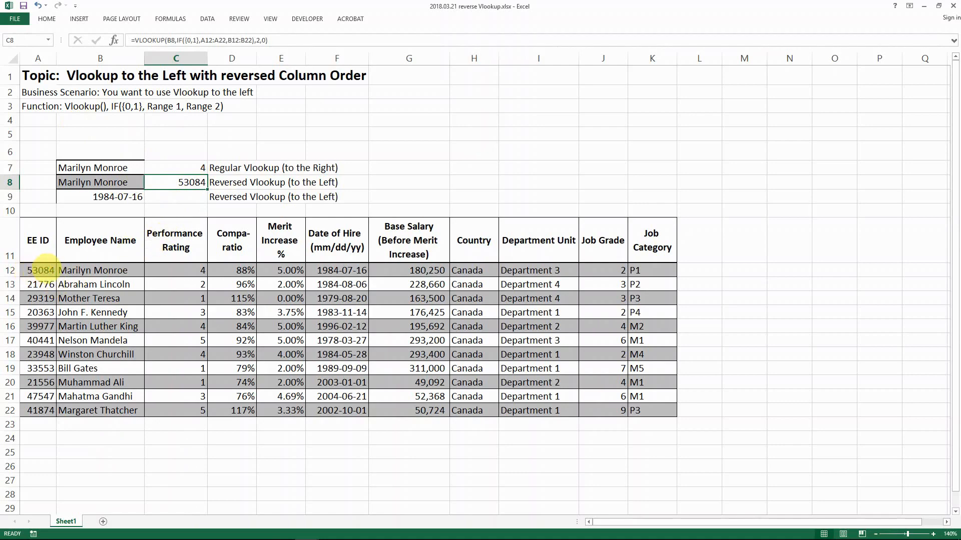
left_click(49, 266)
left_click_drag(49, 266, 91, 409)
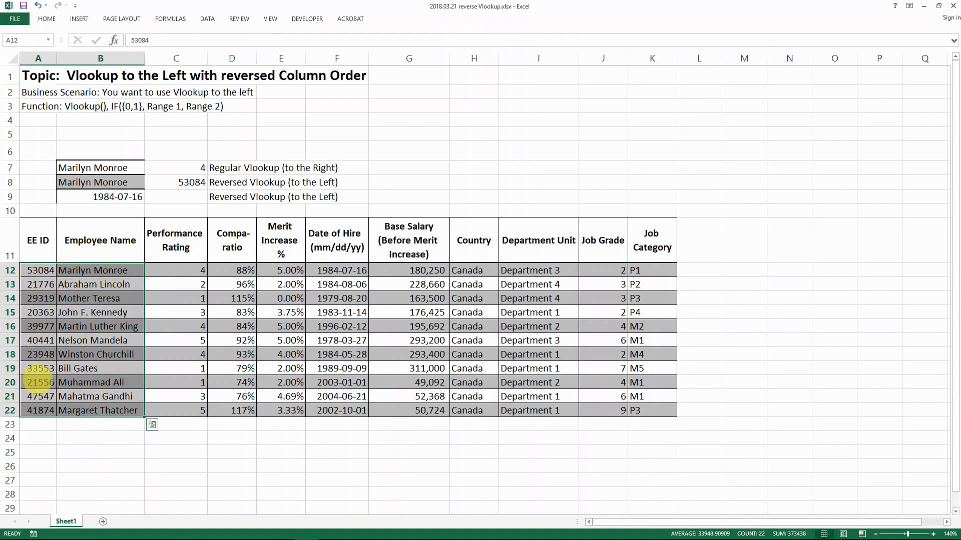
left_click(75, 395)
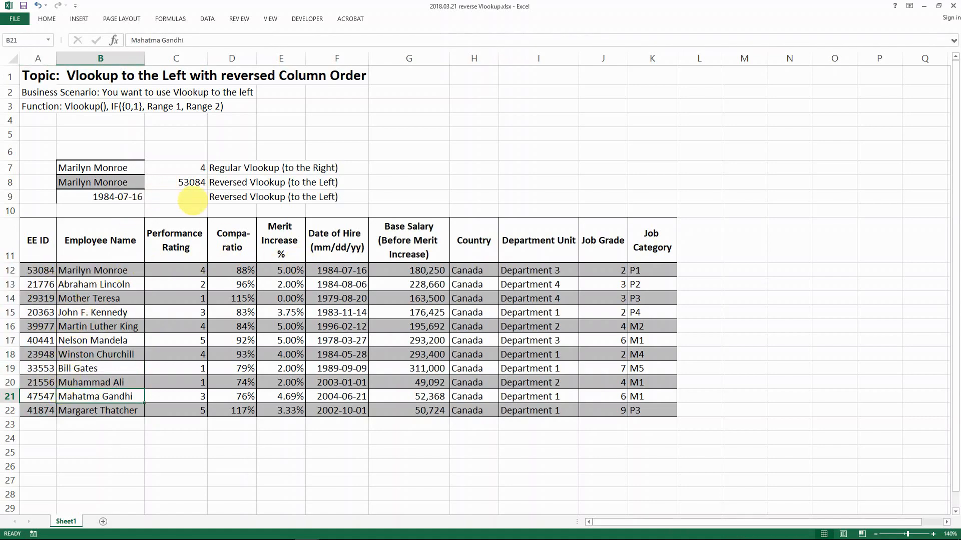
left_click(40, 268)
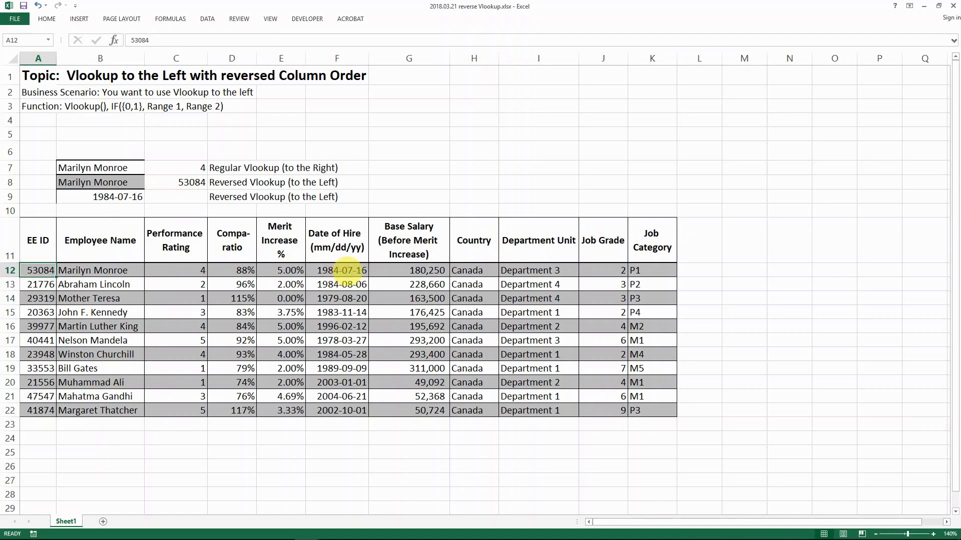
left_click(345, 272)
left_click_drag(344, 271, 333, 411)
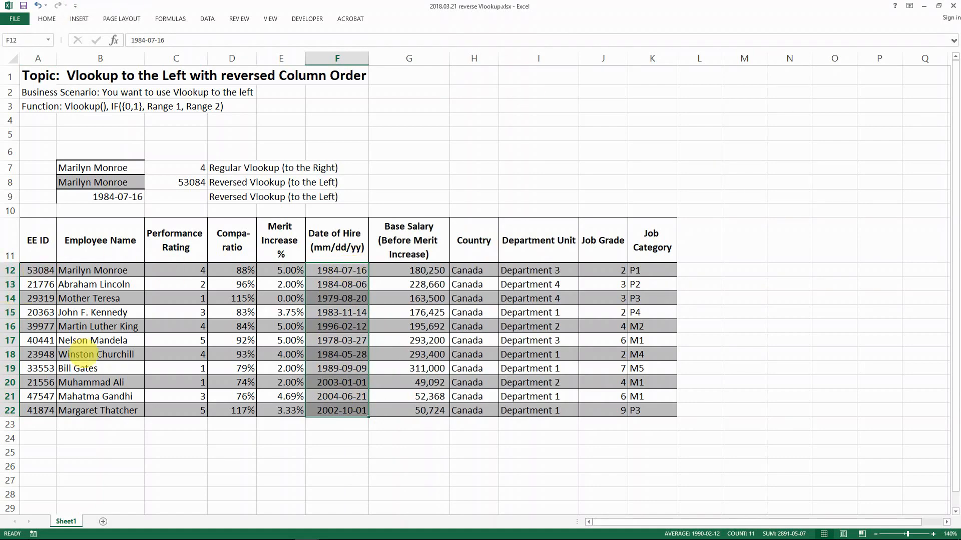
left_click_drag(40, 267, 36, 413)
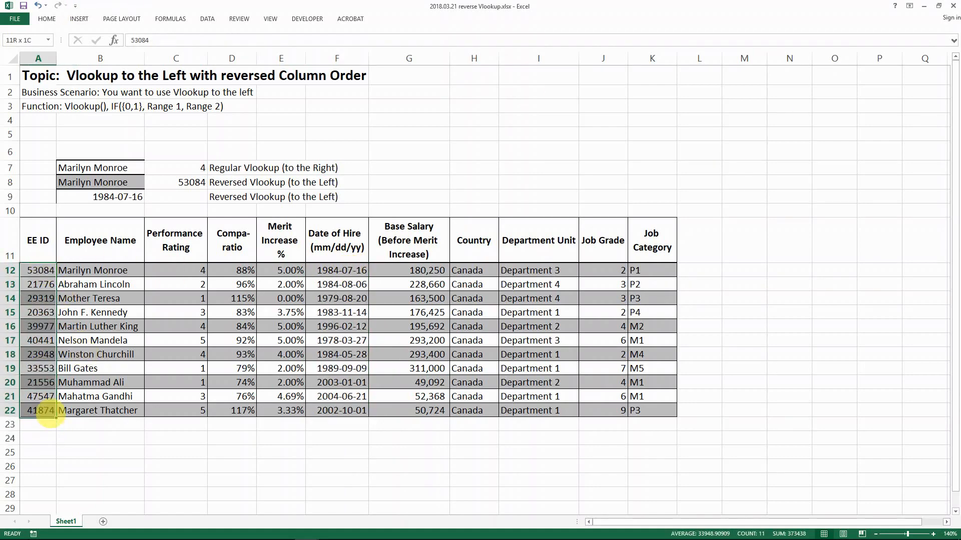
left_click(168, 197)
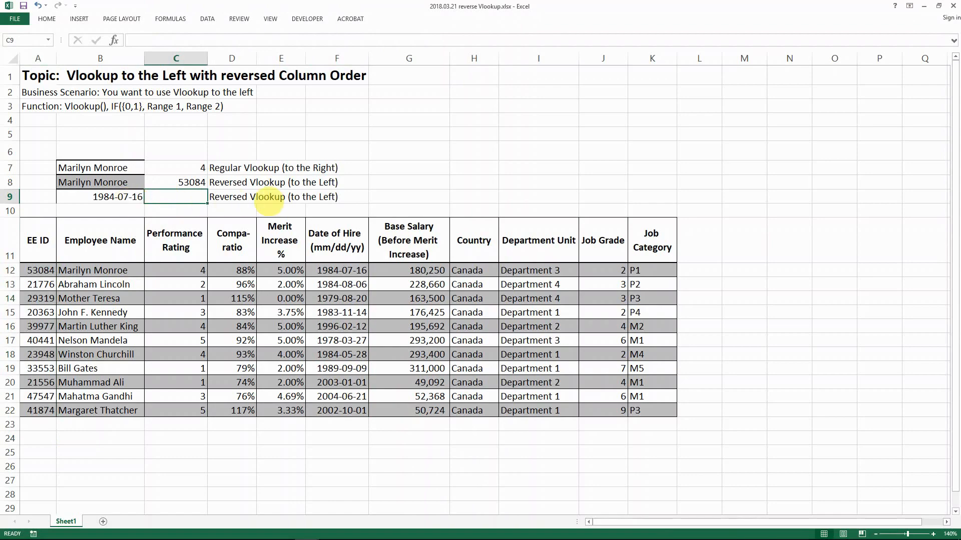
Write C9's hire-date lookup using B9 and the IF({0,1},A12:A22,F12:F22) array
type("=vl")
key("Tab")
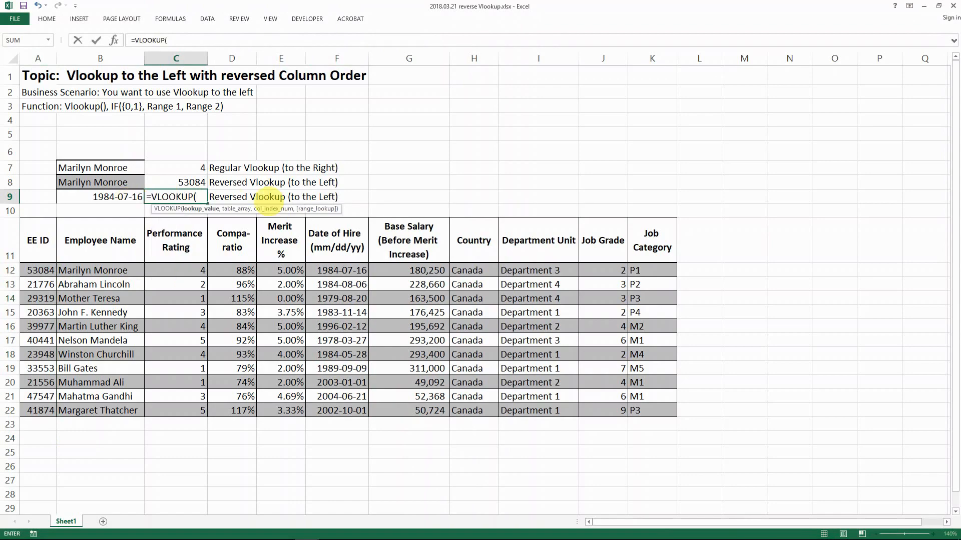
left_click(91, 198)
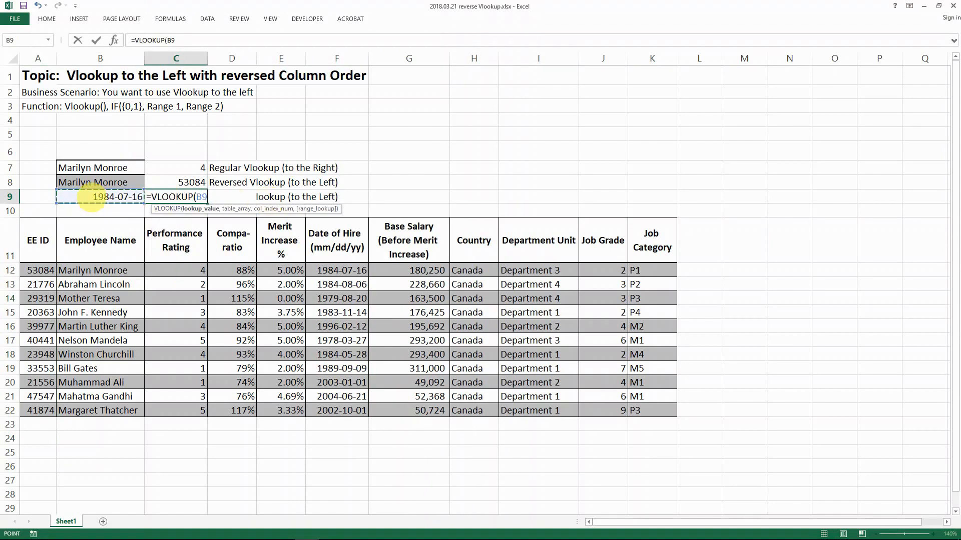
type(",if(")
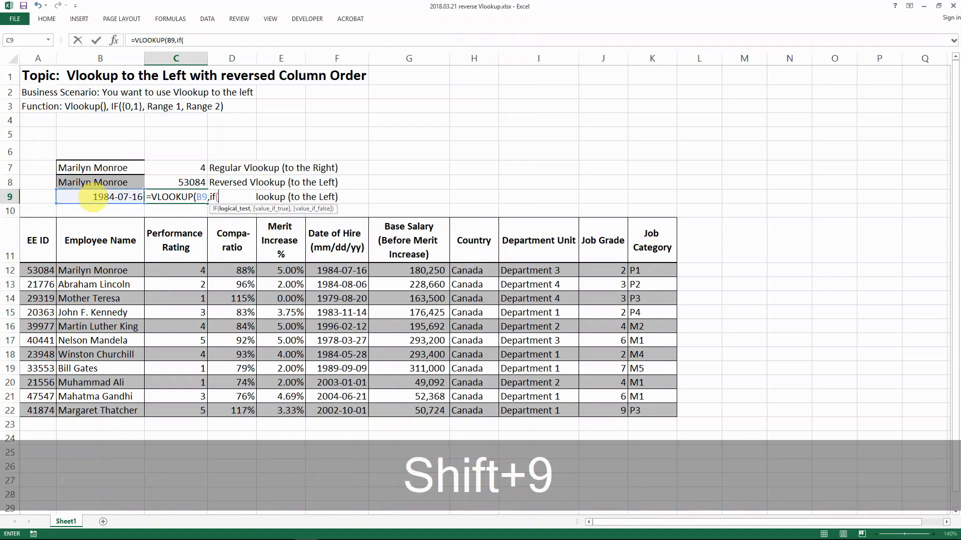
type("{0,1")
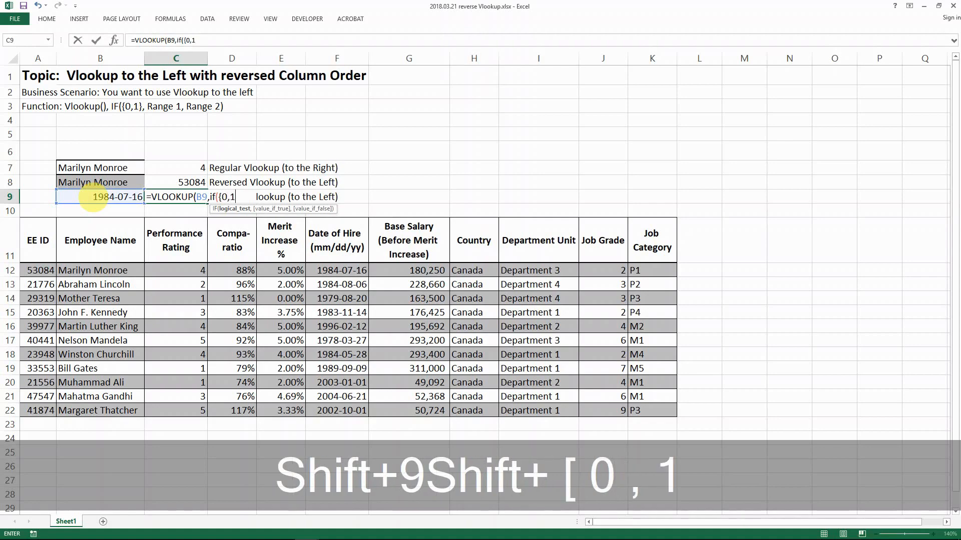
type("}")
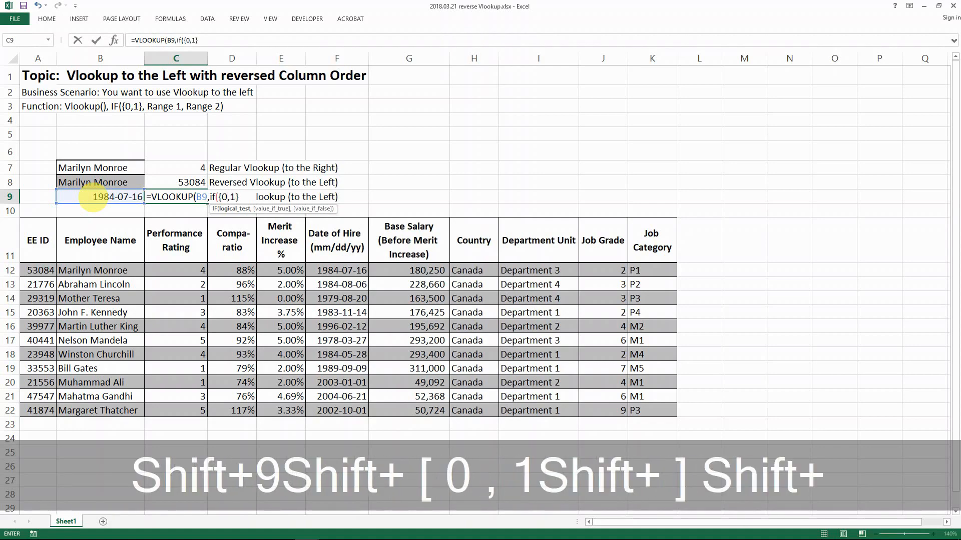
key("shift+BackSpace")
type("},")
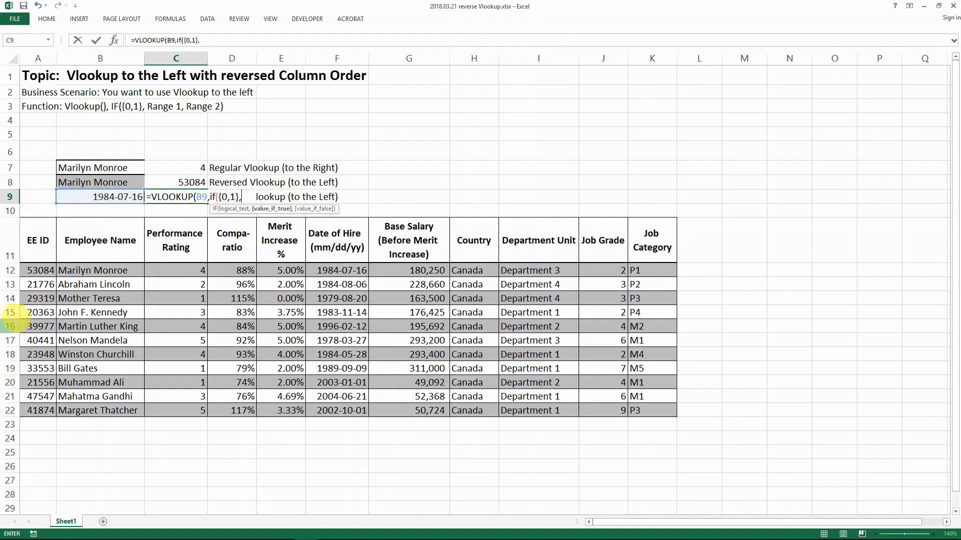
left_click_drag(38, 268, 49, 411)
type(",")
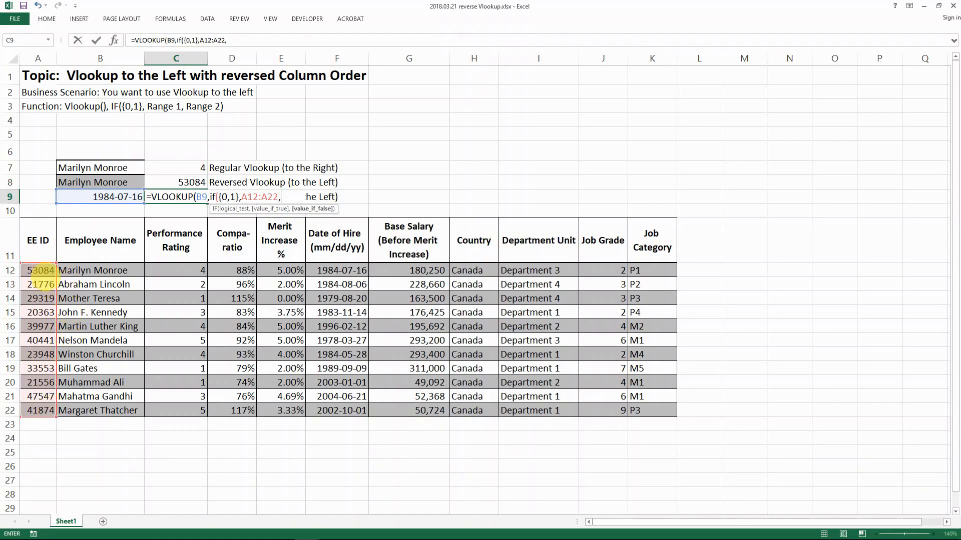
left_click_drag(343, 275, 348, 404)
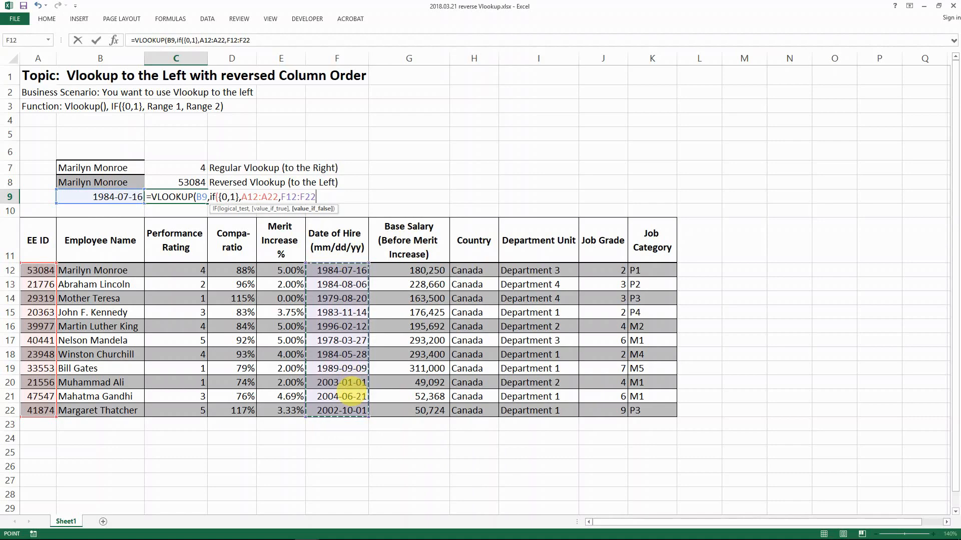
type("),")
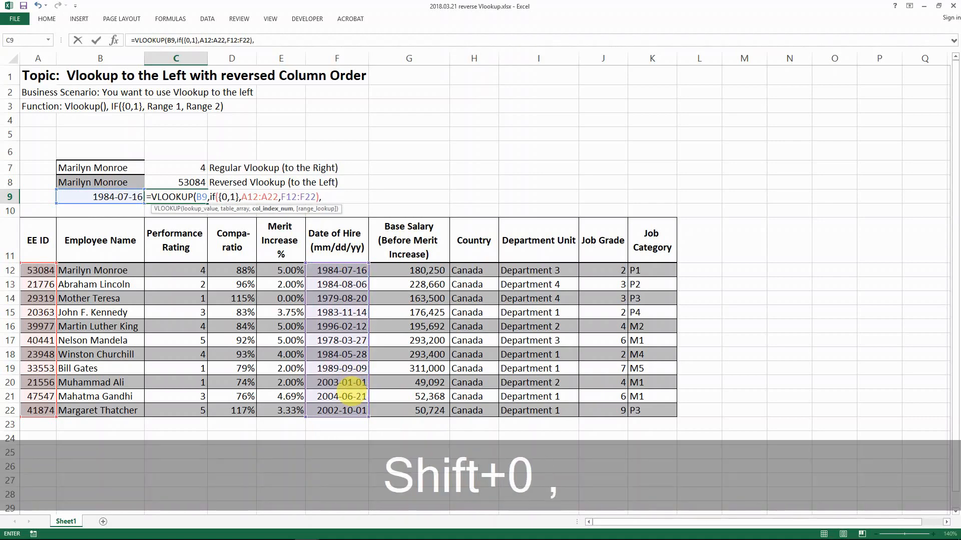
type("1")
type(",")
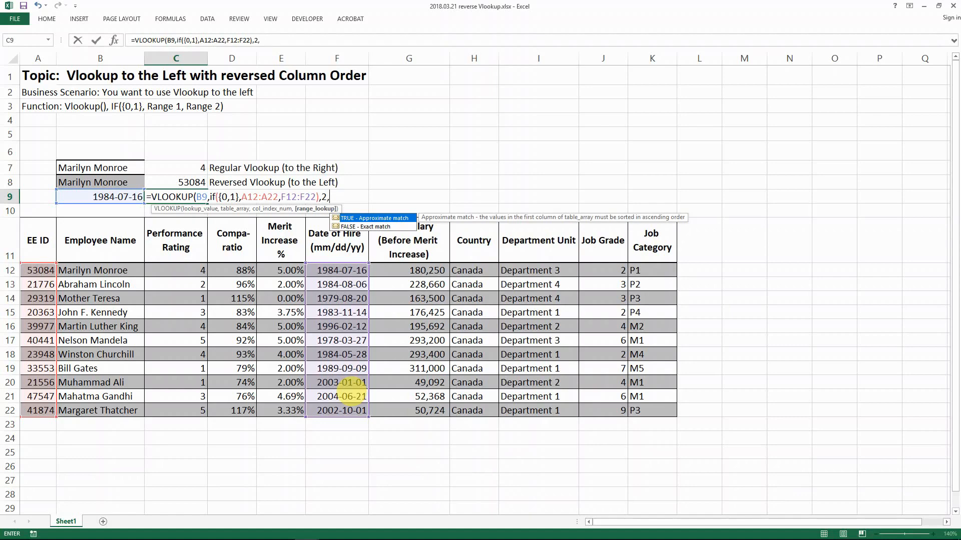
type("0)")
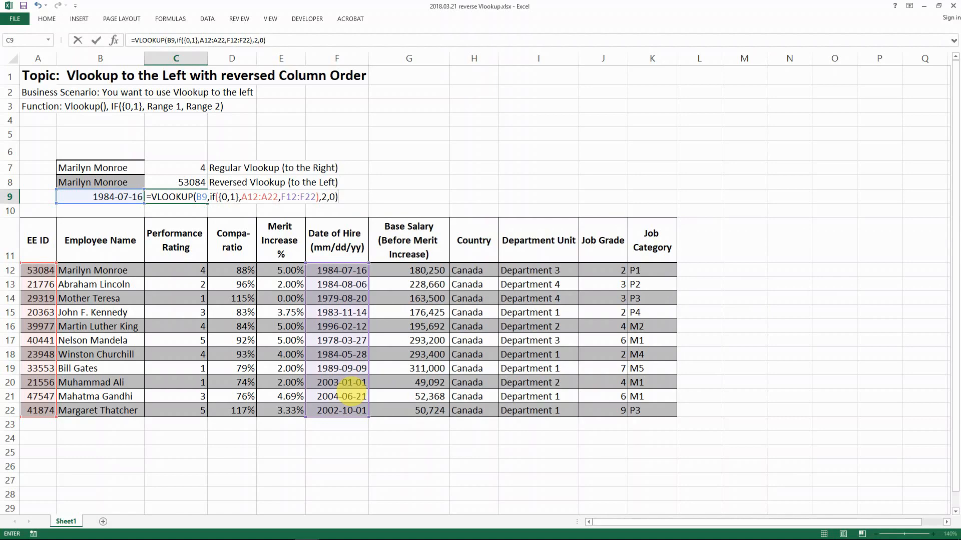
key("Return")
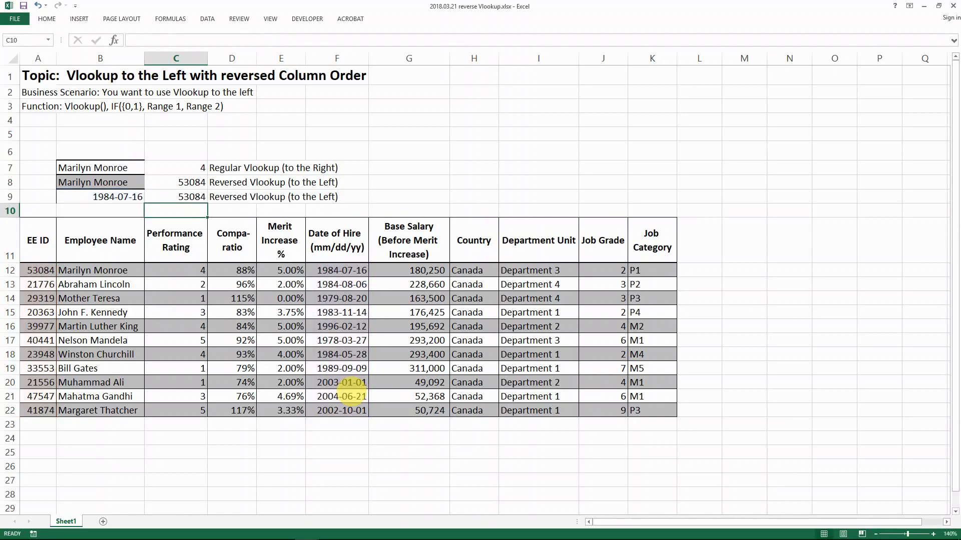
key("Up")
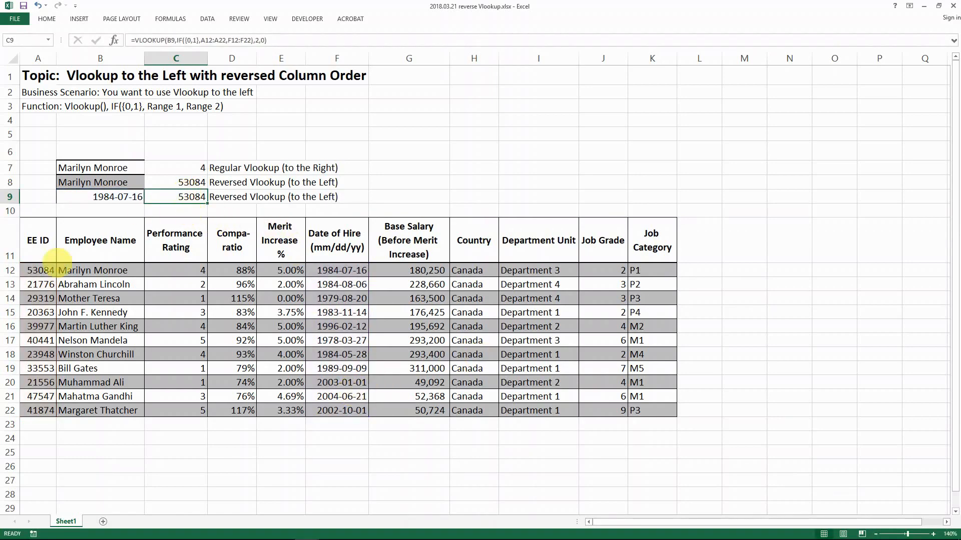
left_click(39, 270)
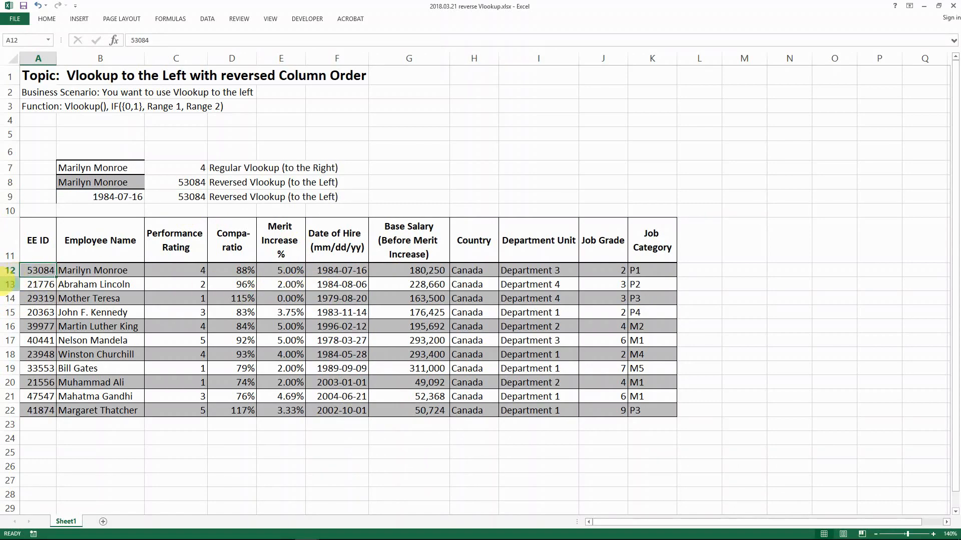
left_click(159, 184)
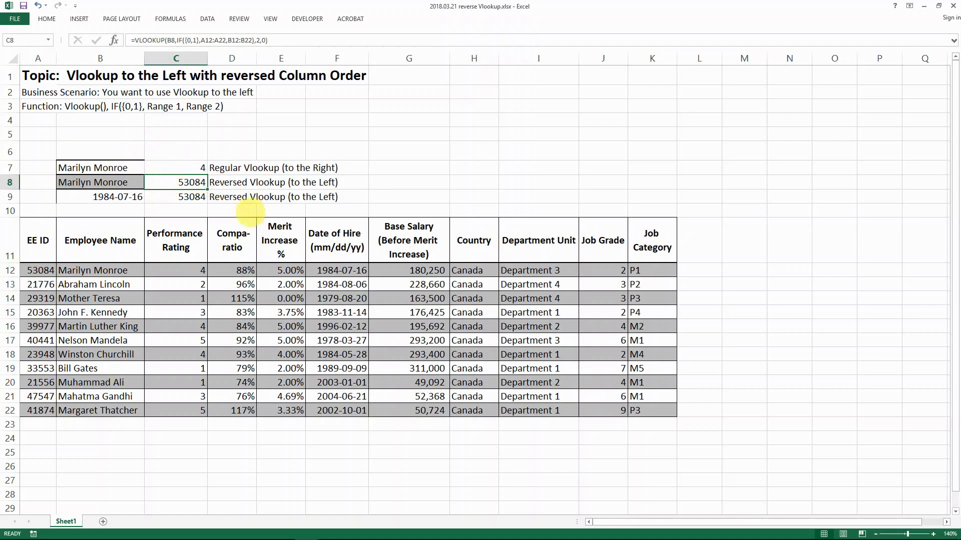
left_click(103, 268)
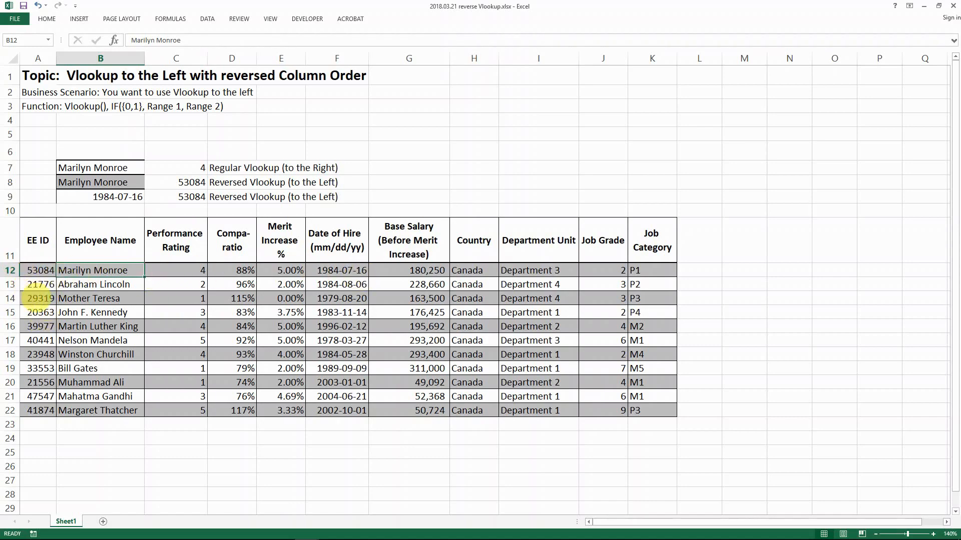
left_click(191, 182)
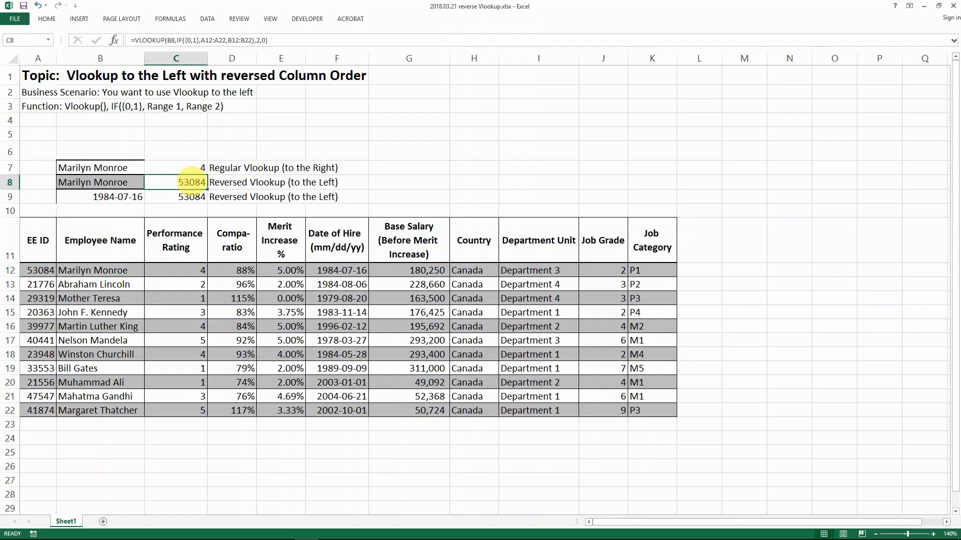